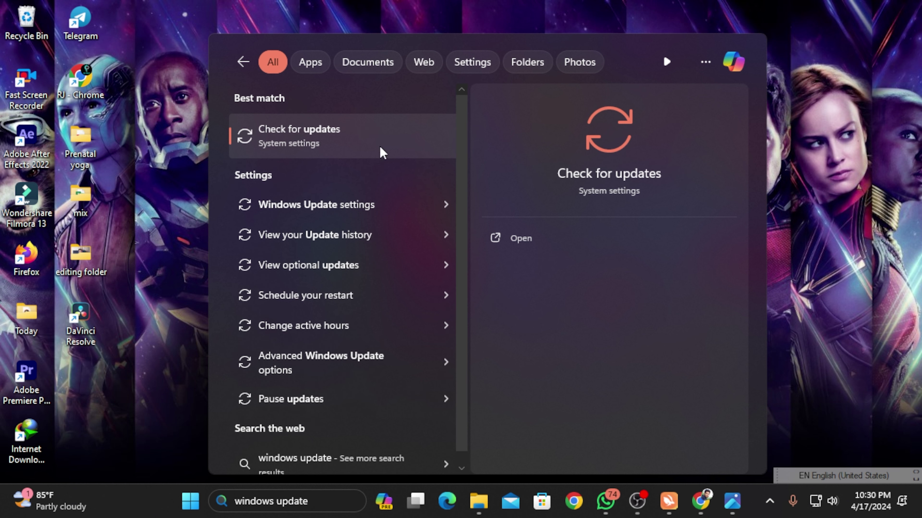
- Open the Check for updates settings, download and install all available Windows updates, and minimize the window
click(536, 245)
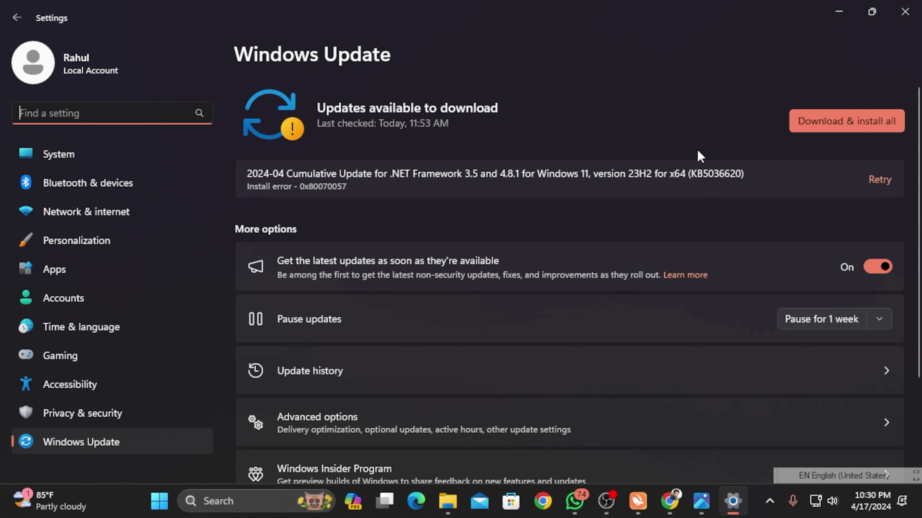
click(826, 120)
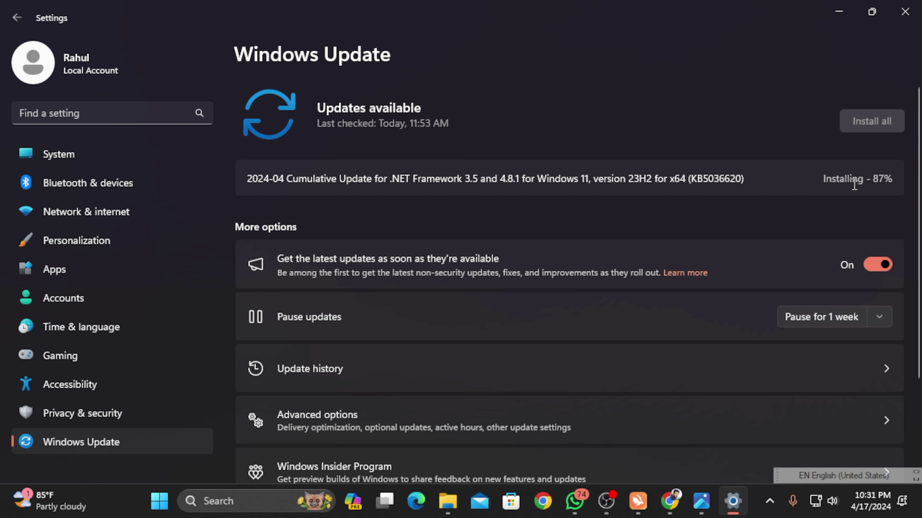
click(839, 12)
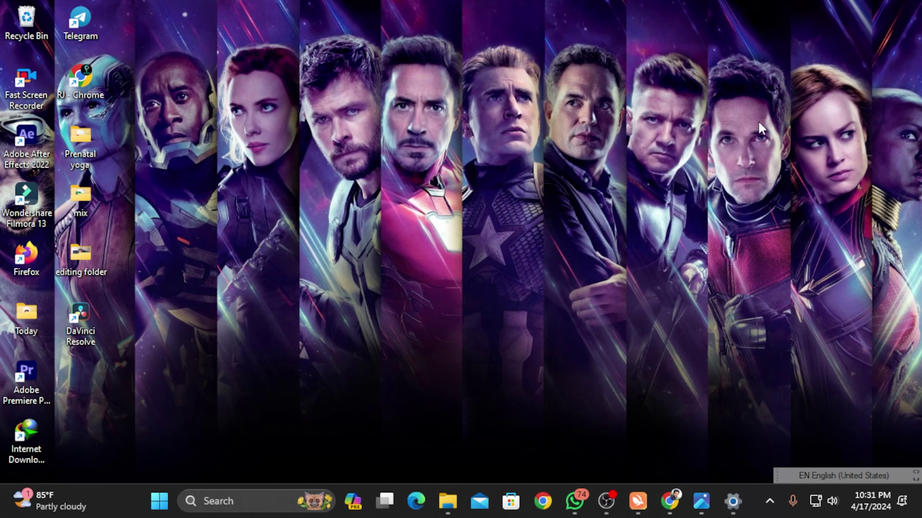
- Refresh the Windows desktop twice
right_click(705, 121)
click(741, 179)
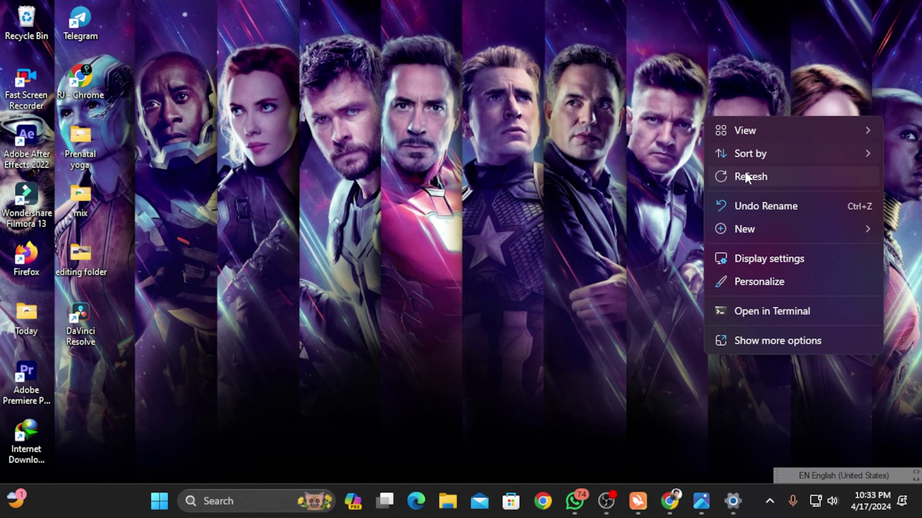
click(747, 180)
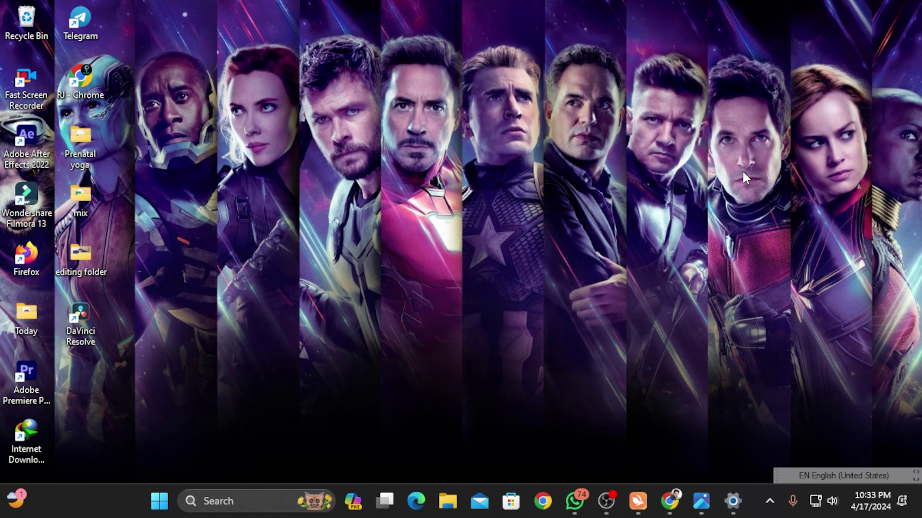
right_click(669, 164)
click(715, 219)
- Search Windows for "start" and open the Startup Apps system settings
click(243, 492)
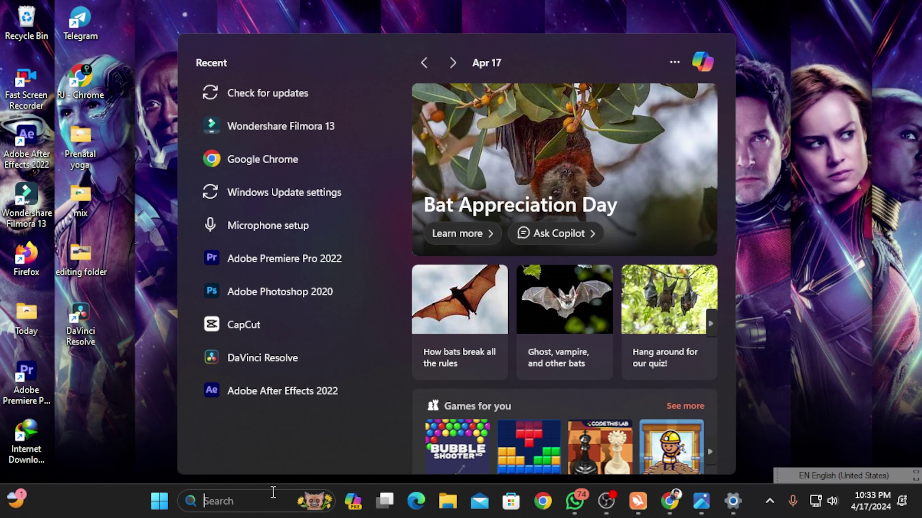
text(start)
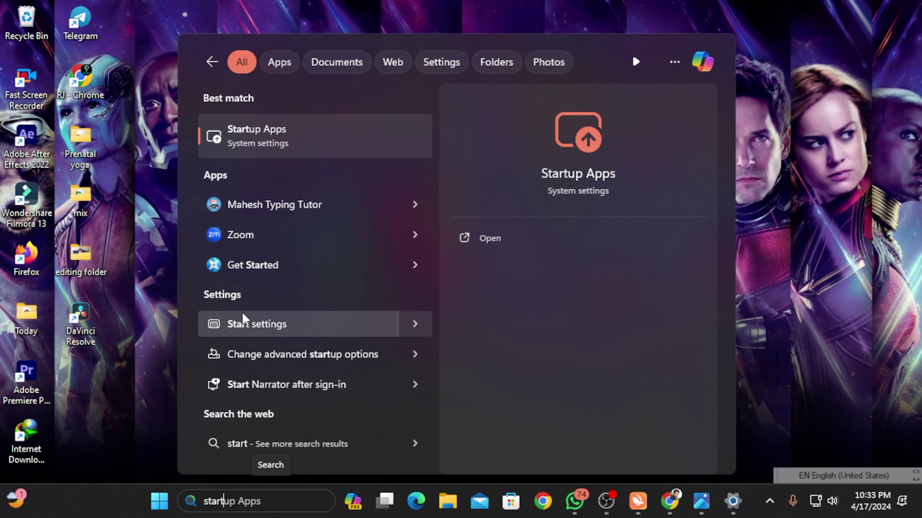
click(300, 139)
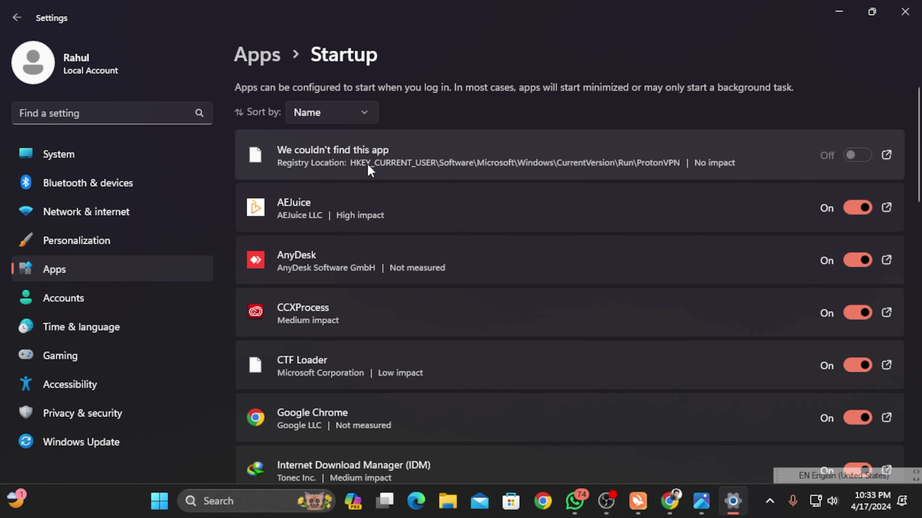
- Examine the list of startup apps, checking each app's on/off state and startup impact
scroll(468, 161, down, 10)
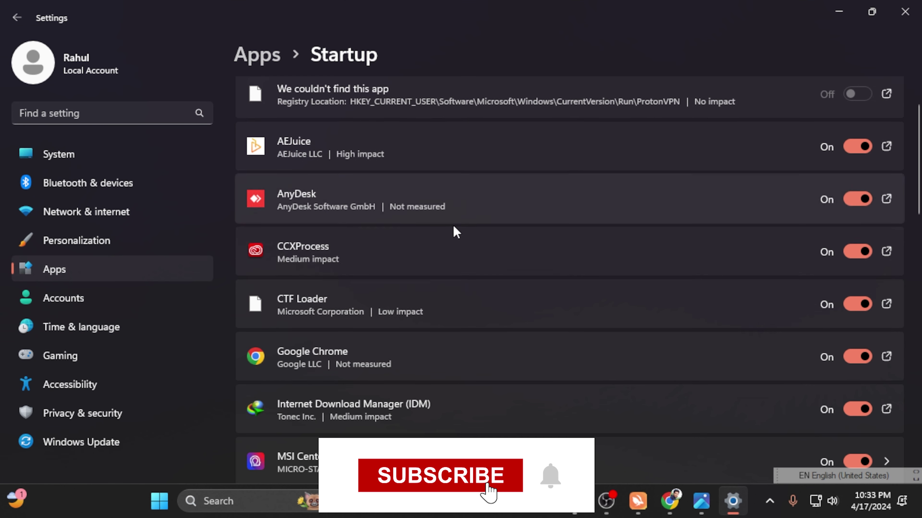
scroll(446, 340, down, 3)
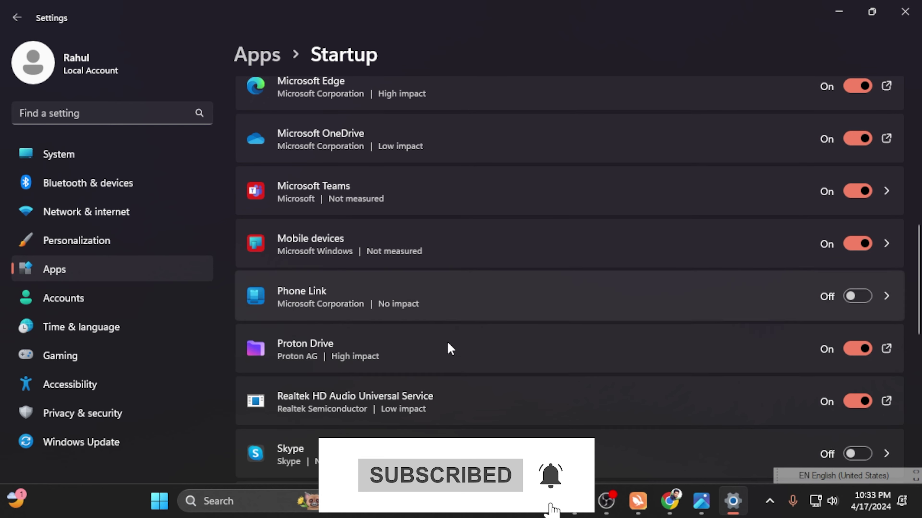
scroll(797, 282, up, 5)
scroll(790, 253, up, 3)
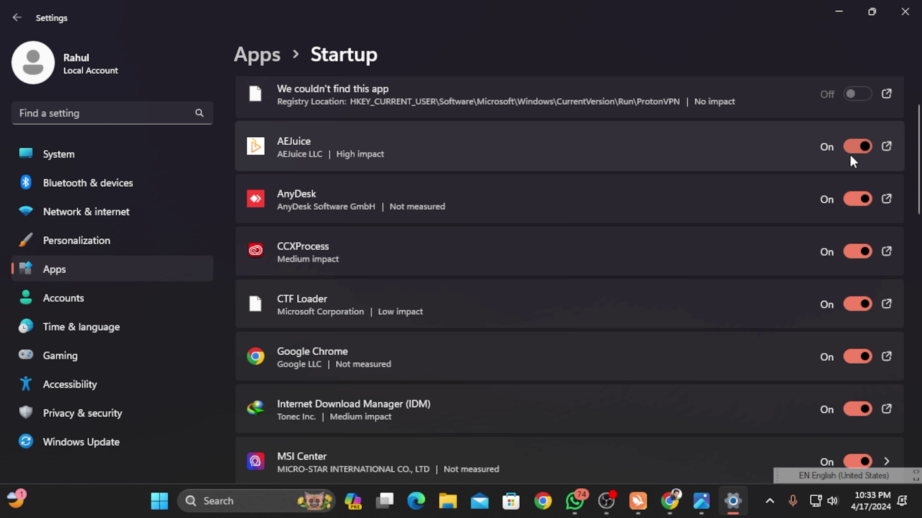
scroll(814, 259, down, 1)
scroll(814, 277, down, 8)
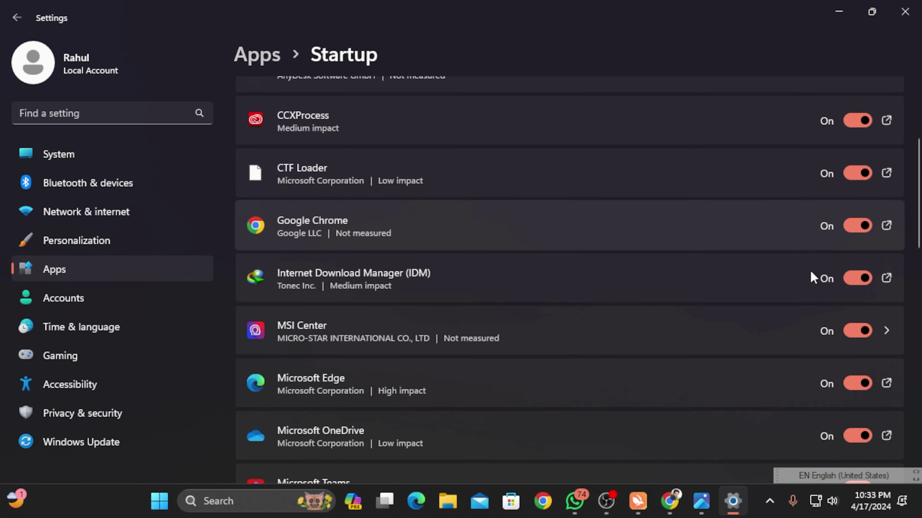
scroll(813, 279, down, 6)
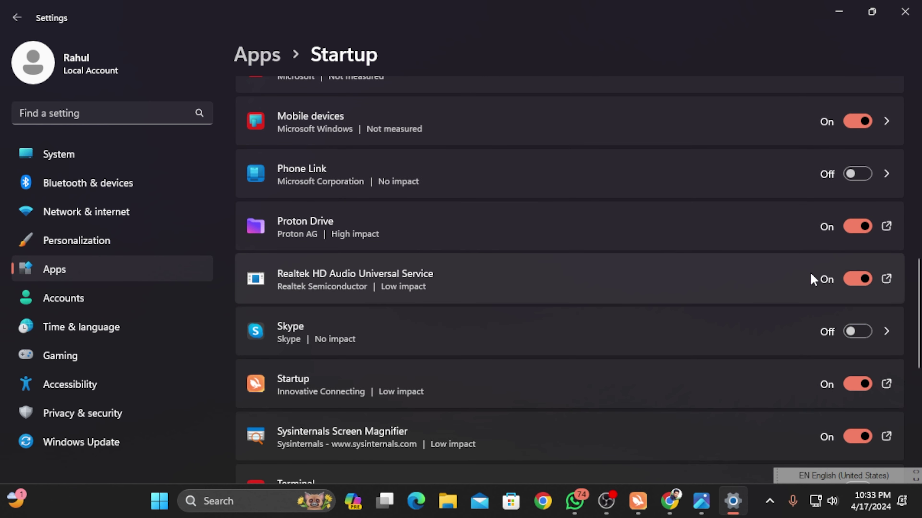
scroll(798, 332, down, 3)
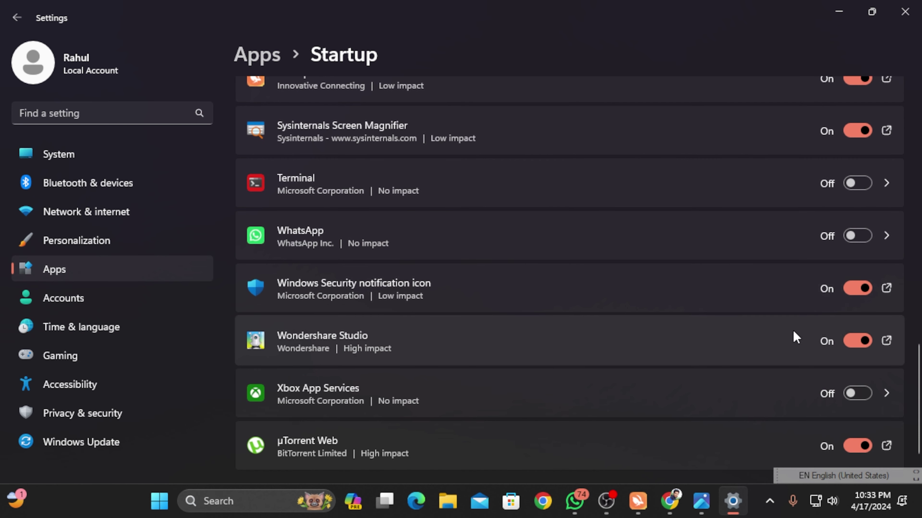
- Turn off automatic startup for µTorrent Web and for the Startup entry by Innovative Connecting
scroll(780, 282, up, 7)
scroll(780, 280, down, 7)
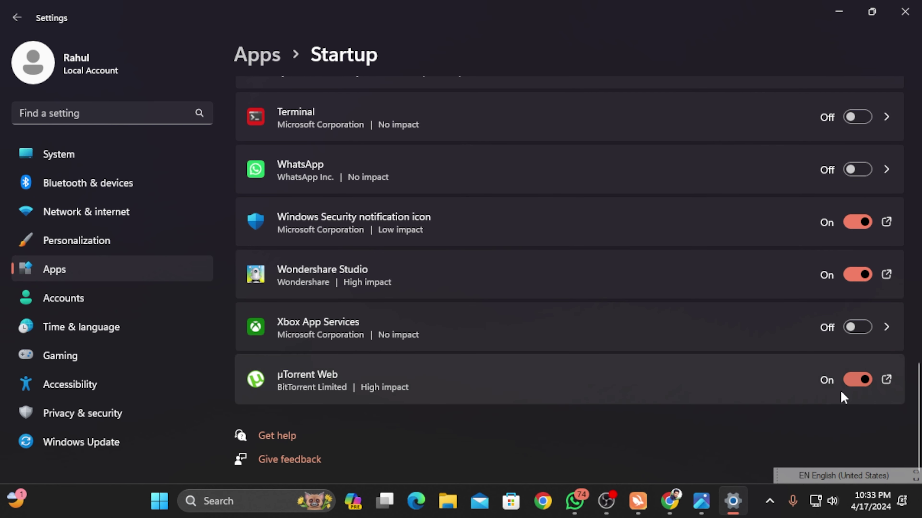
click(854, 387)
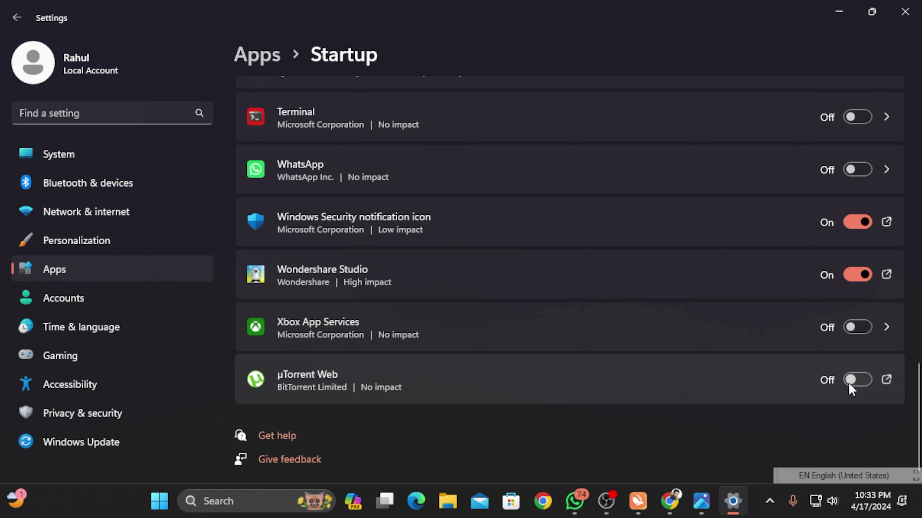
scroll(849, 382, up, 3)
scroll(638, 294, up, 1)
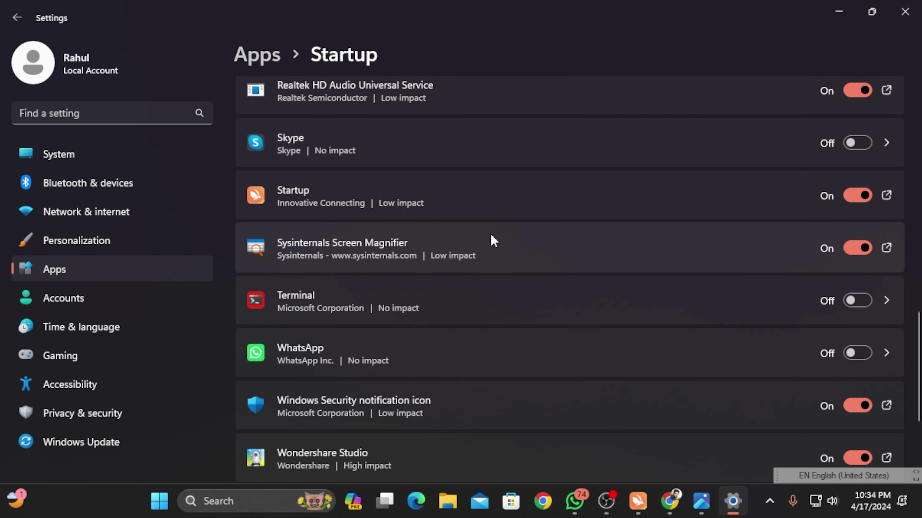
click(857, 199)
- Turn off automatic startup for Google Chrome and AEJuice
scroll(700, 226, up, 4)
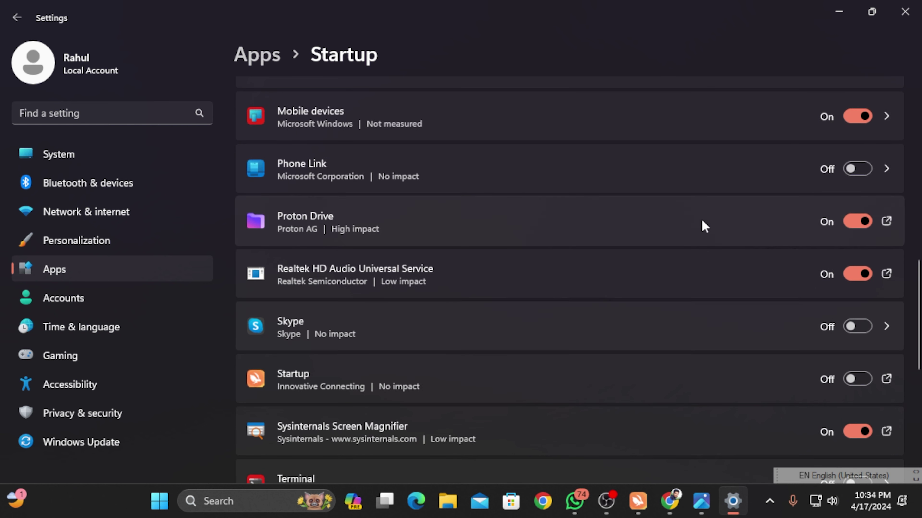
scroll(520, 234, up, 5)
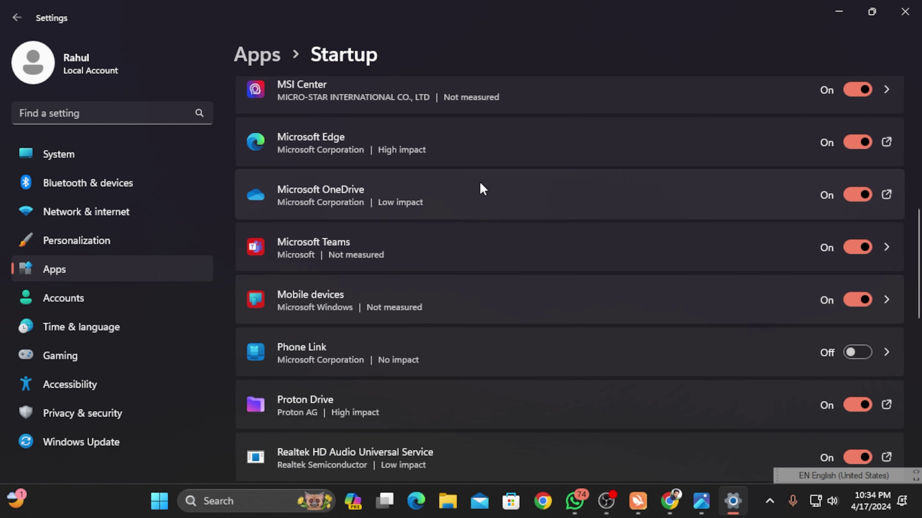
scroll(502, 182, up, 1)
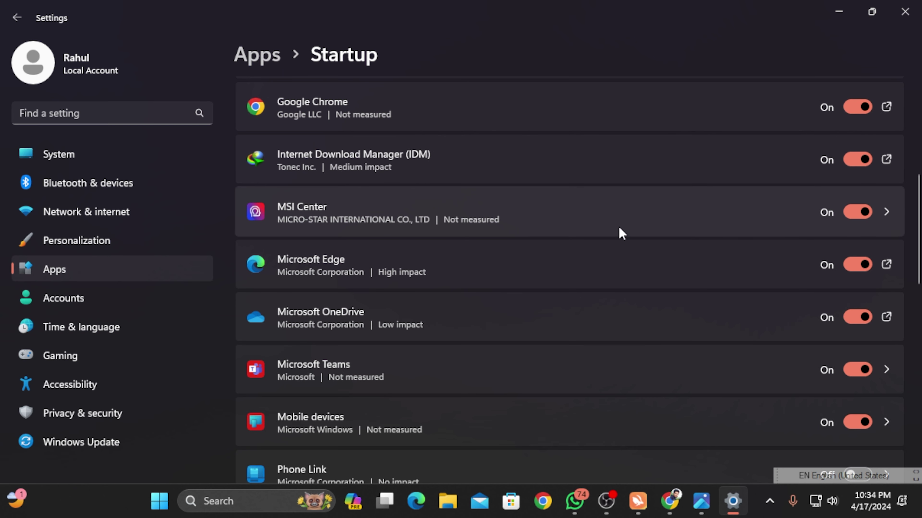
scroll(768, 226, up, 1)
scroll(644, 236, up, 1)
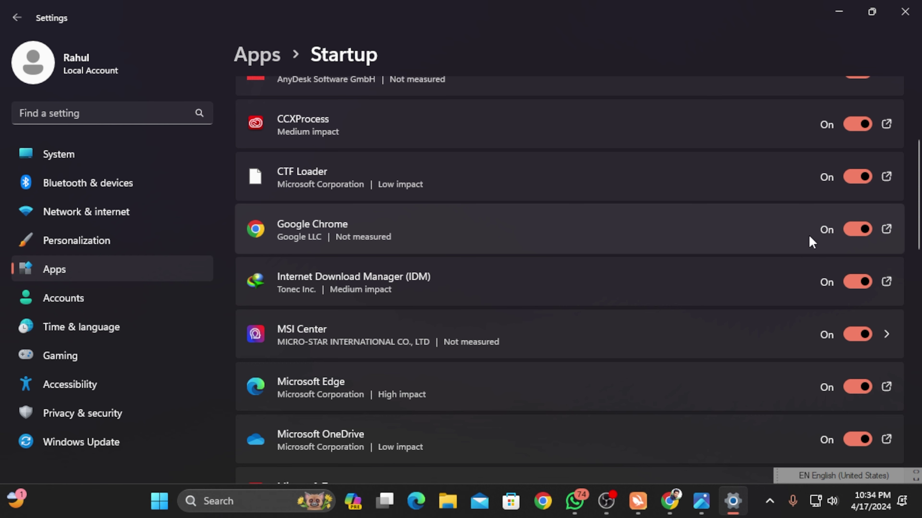
click(857, 229)
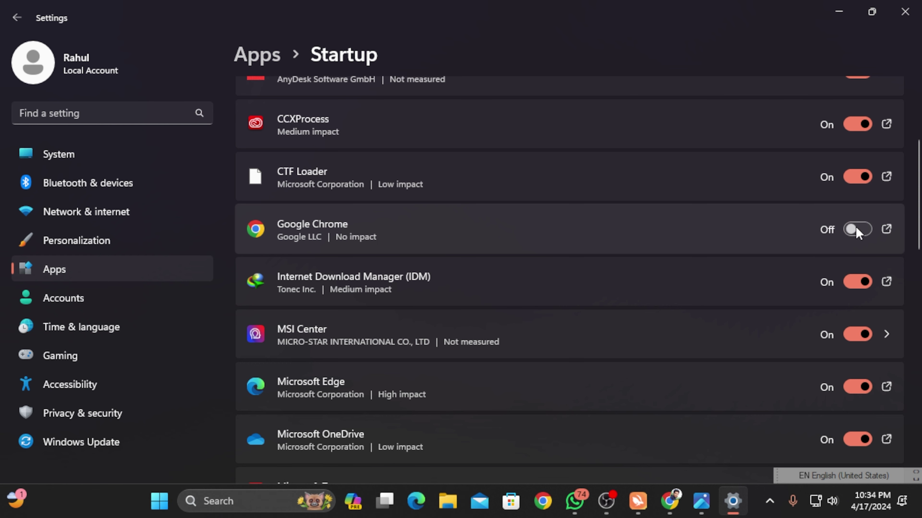
scroll(753, 231, up, 3)
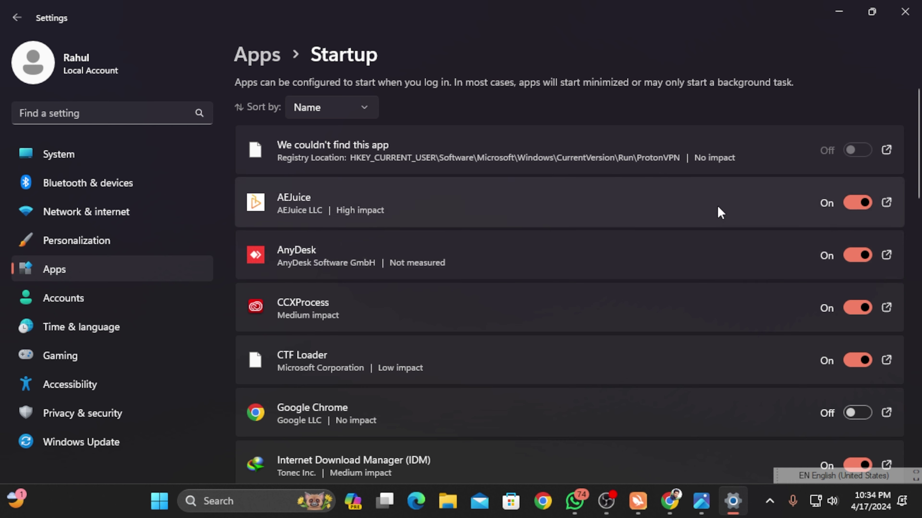
click(856, 203)
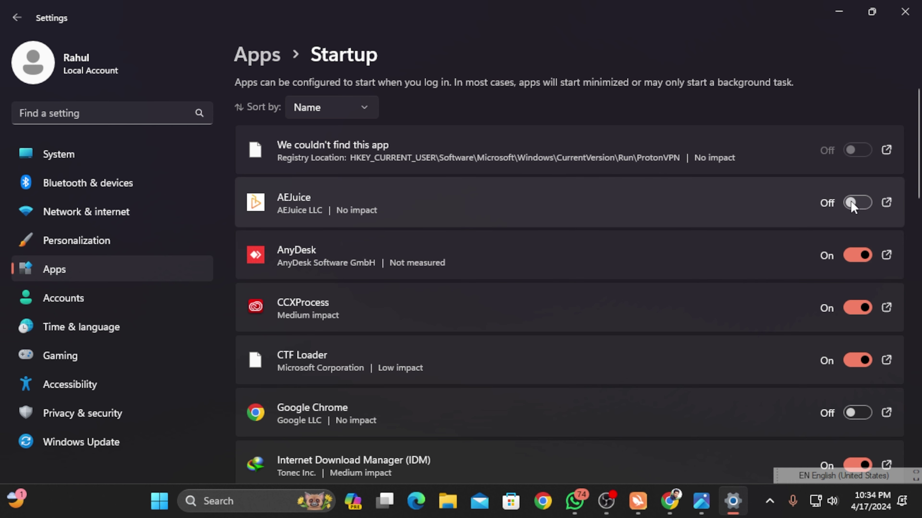
- Review the remaining startup apps for others that do not need to launch at sign-in
scroll(677, 243, down, 1)
scroll(677, 242, down, 5)
scroll(678, 245, down, 2)
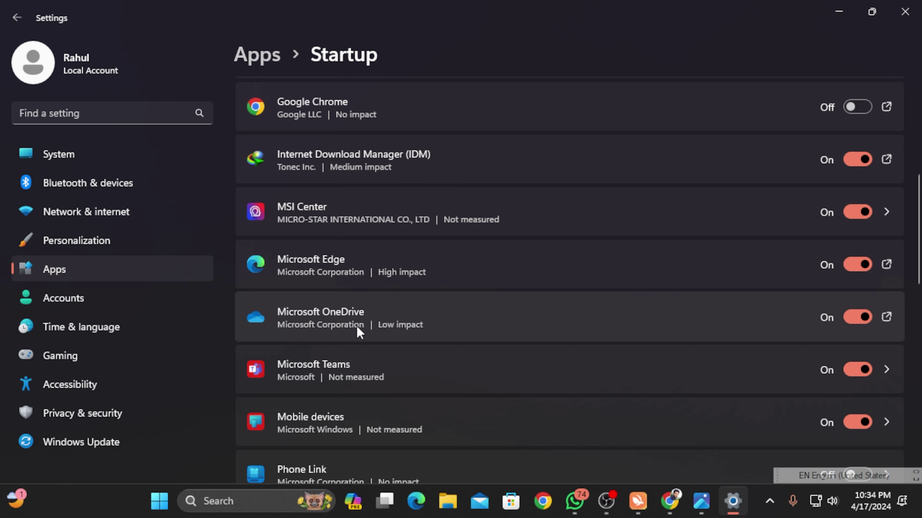
scroll(356, 329, down, 2)
scroll(360, 320, down, 2)
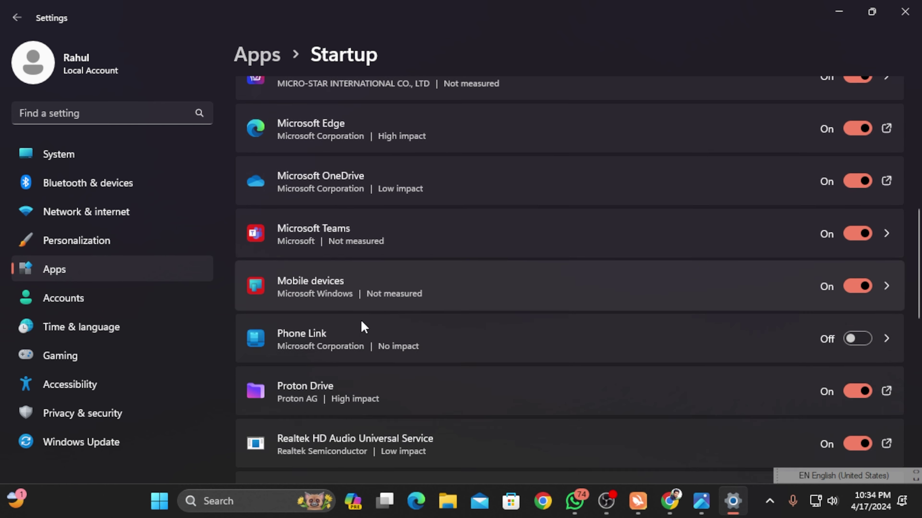
scroll(365, 319, down, 8)
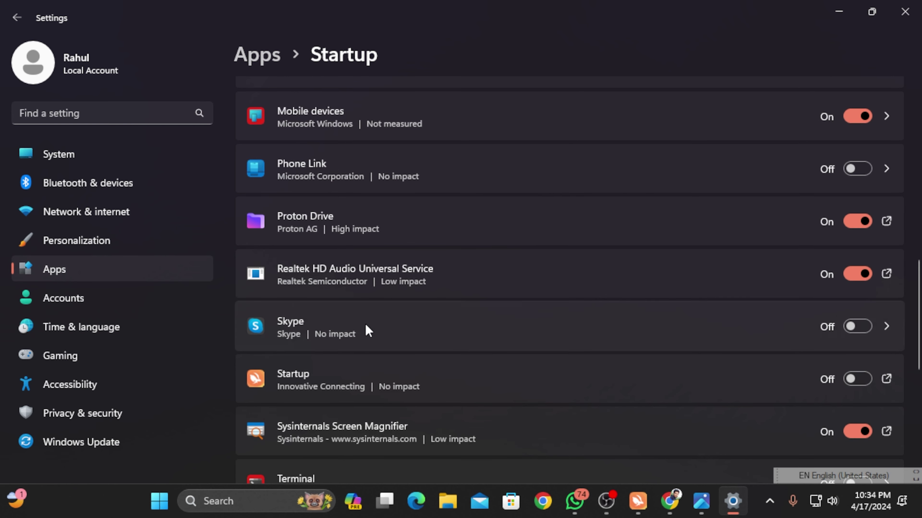
scroll(367, 330, down, 8)
scroll(541, 251, up, 6)
scroll(545, 250, up, 5)
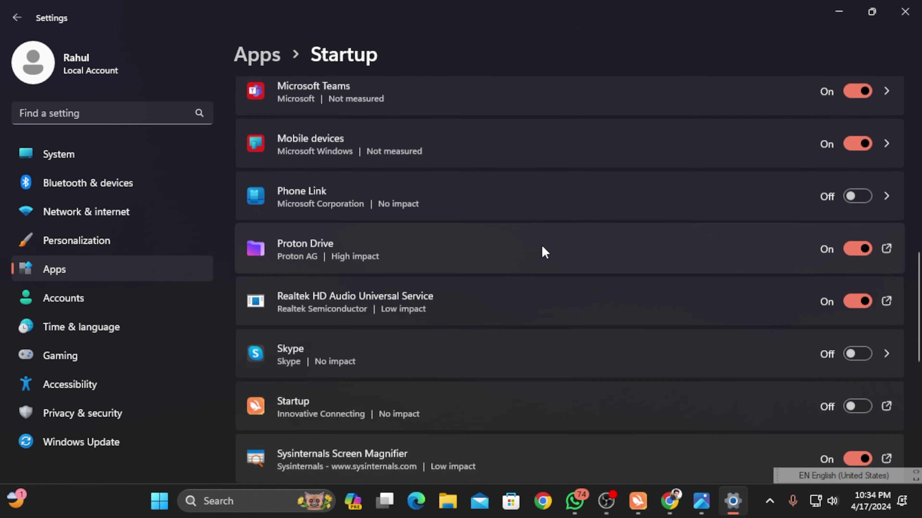
scroll(599, 196, up, 7)
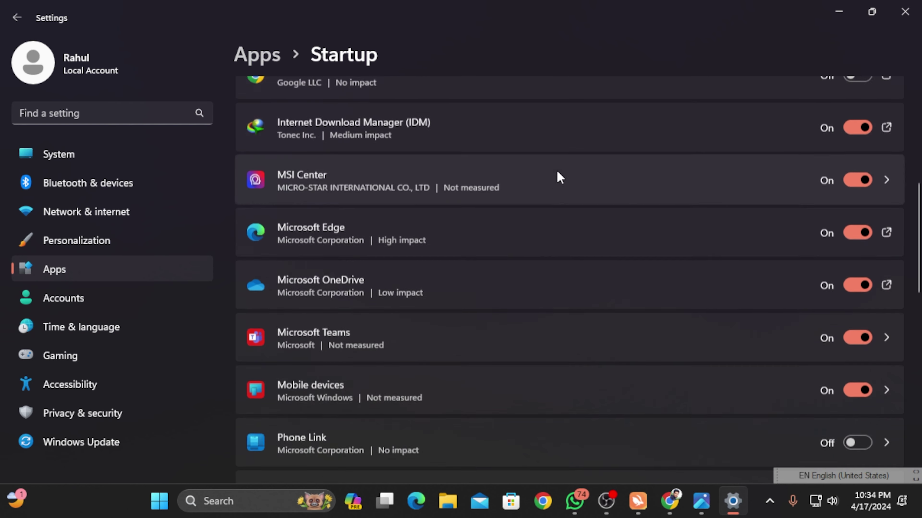
- Close the Settings window and refresh the desktop
click(905, 12)
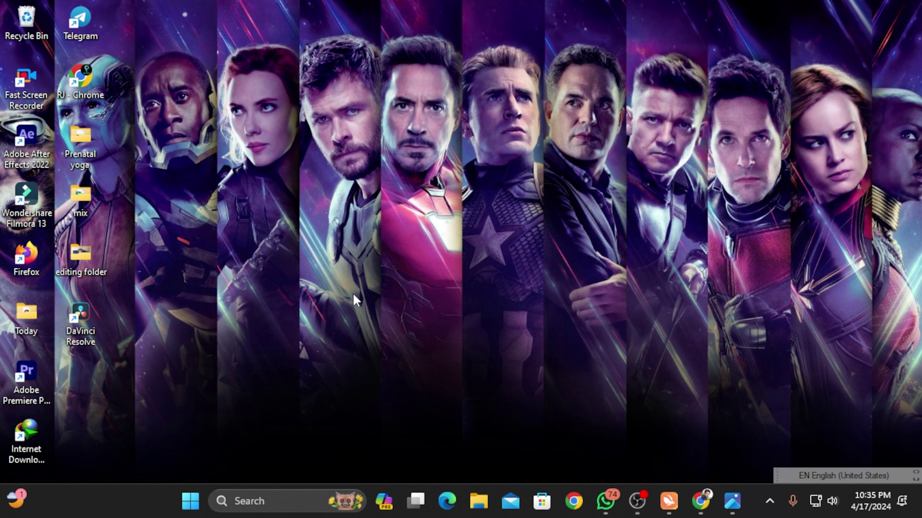
right_click(475, 206)
click(502, 247)
- Search Windows for "apps", open Settings, and show the Installed apps list in the Apps category
click(240, 500)
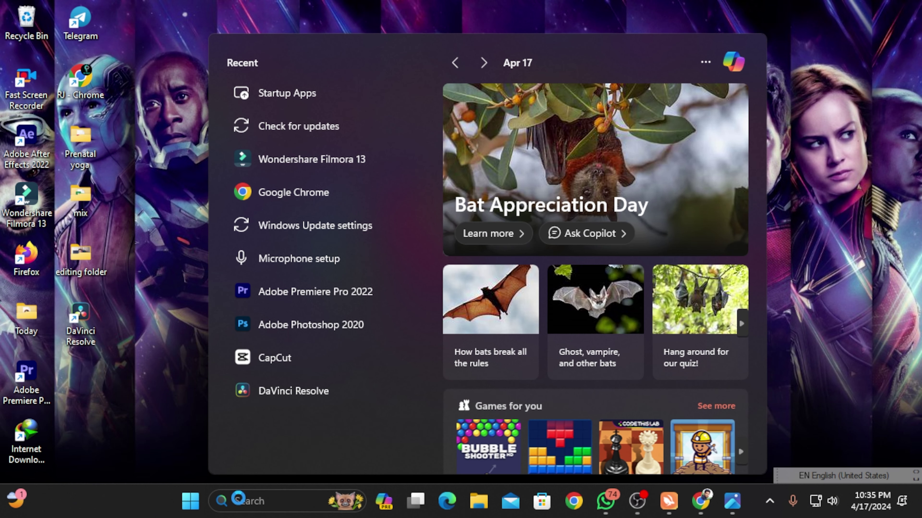
text(apps)
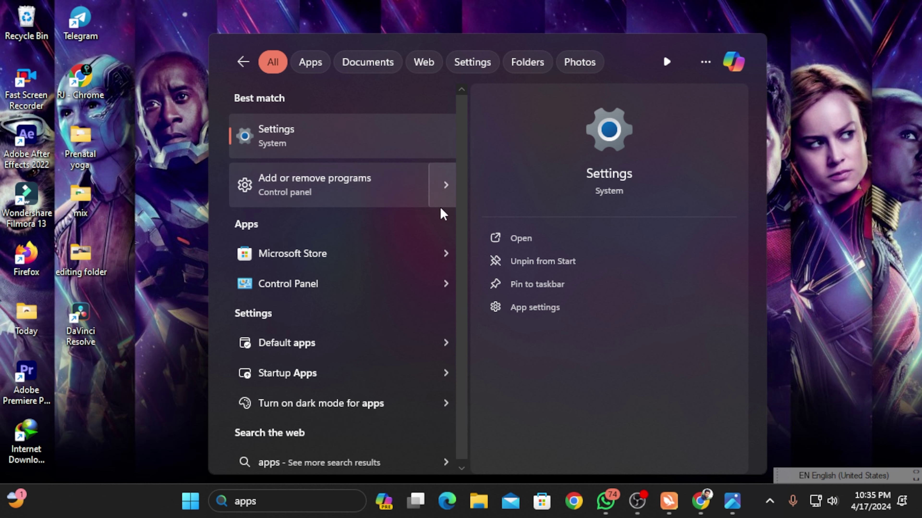
click(521, 242)
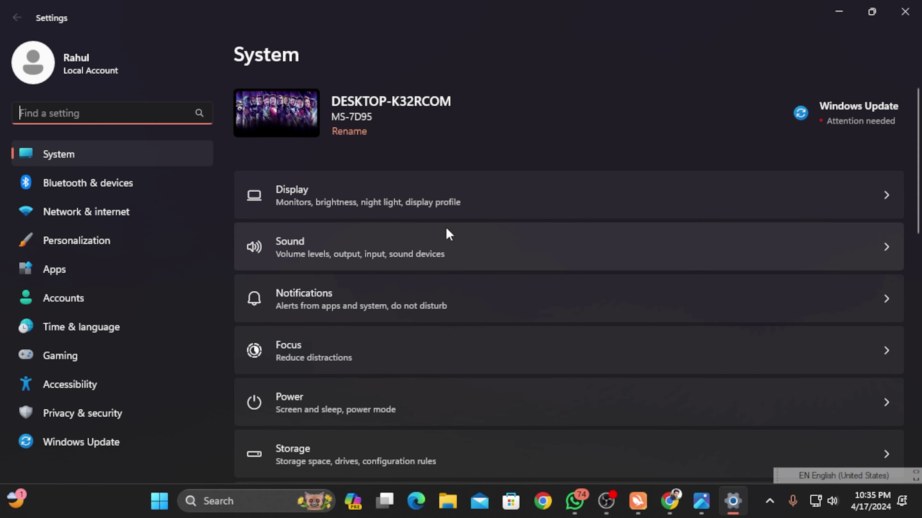
click(95, 273)
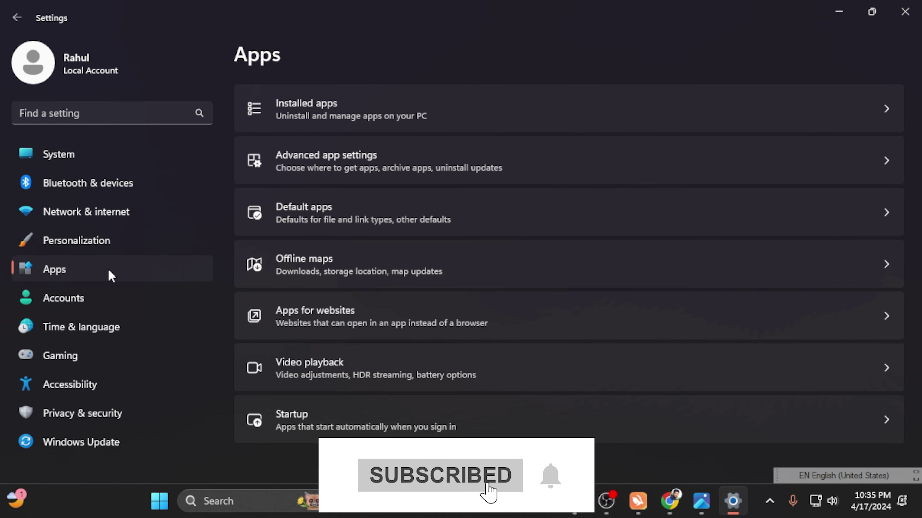
click(373, 118)
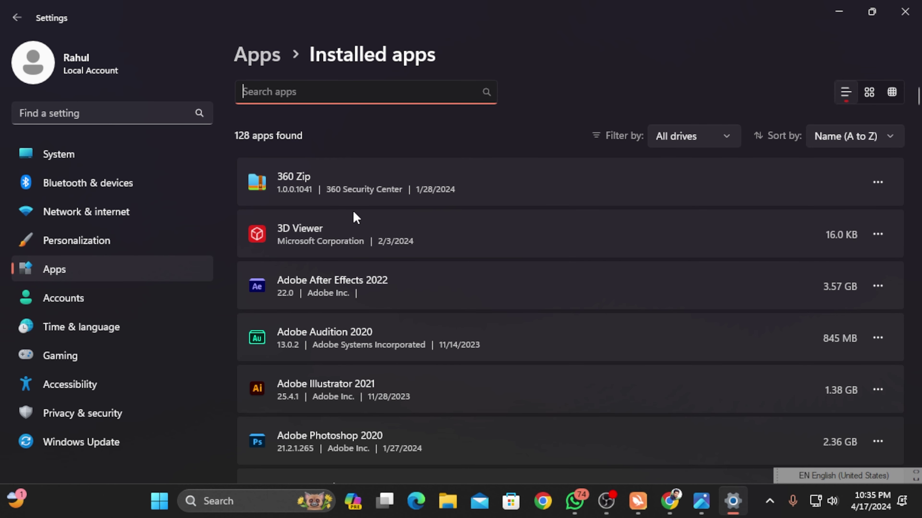
- Uninstall BandLab Assistant 10.2.2 from the installed apps list and confirm its removal
scroll(354, 273, down, 6)
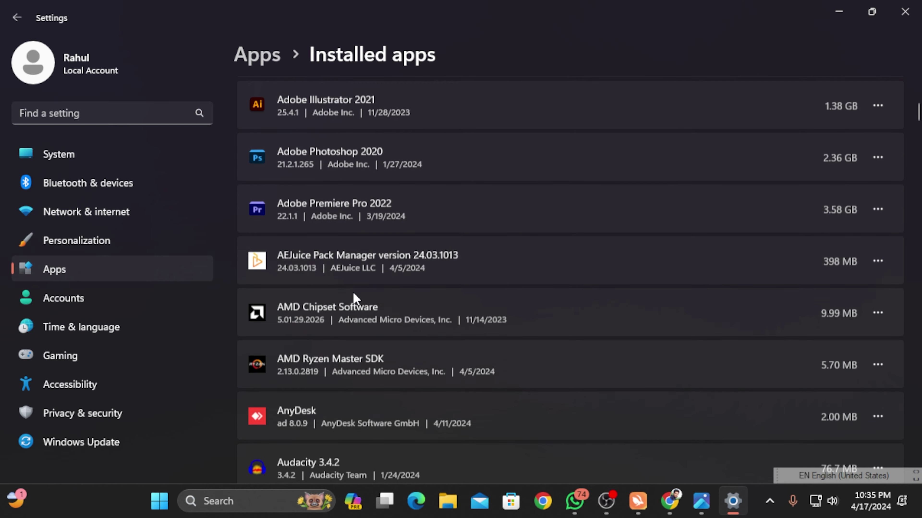
scroll(353, 378, down, 4)
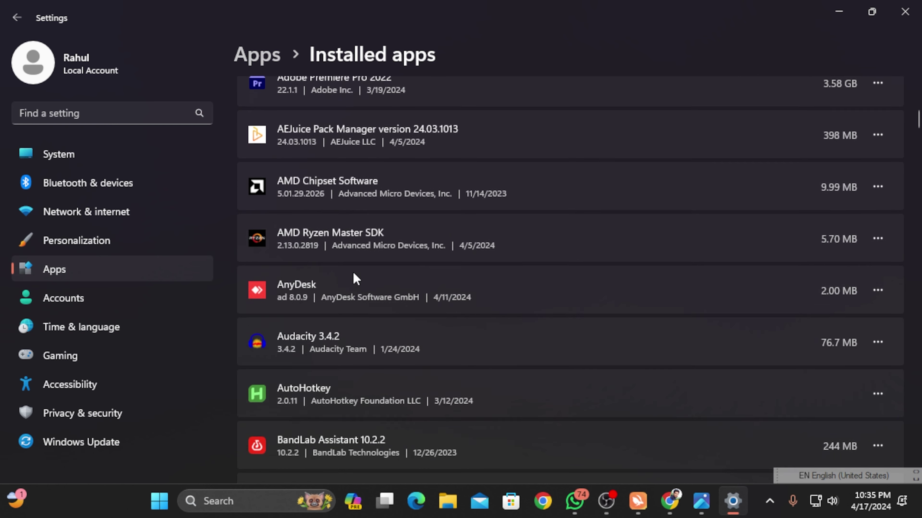
scroll(345, 303, down, 2)
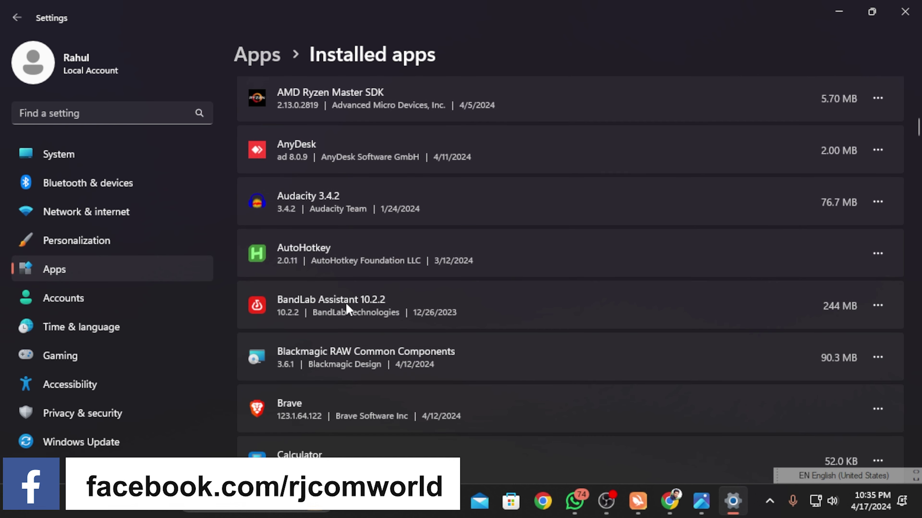
click(876, 307)
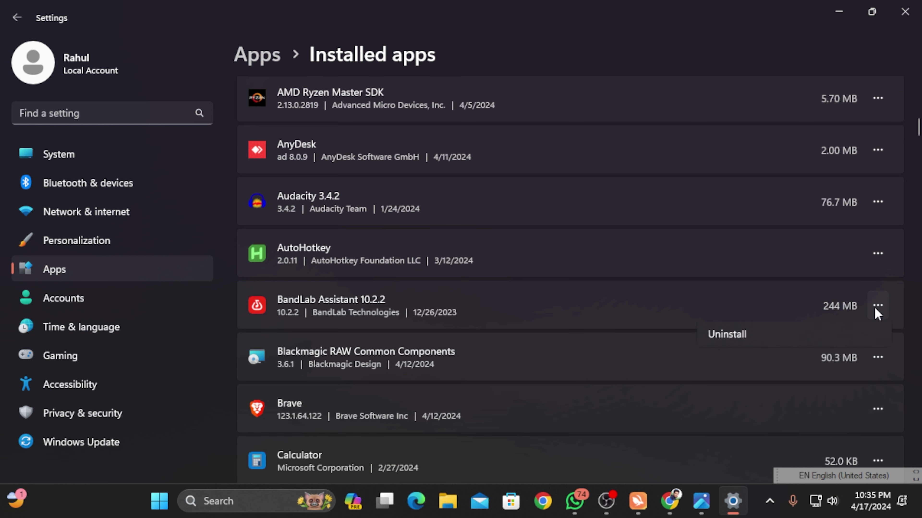
click(729, 360)
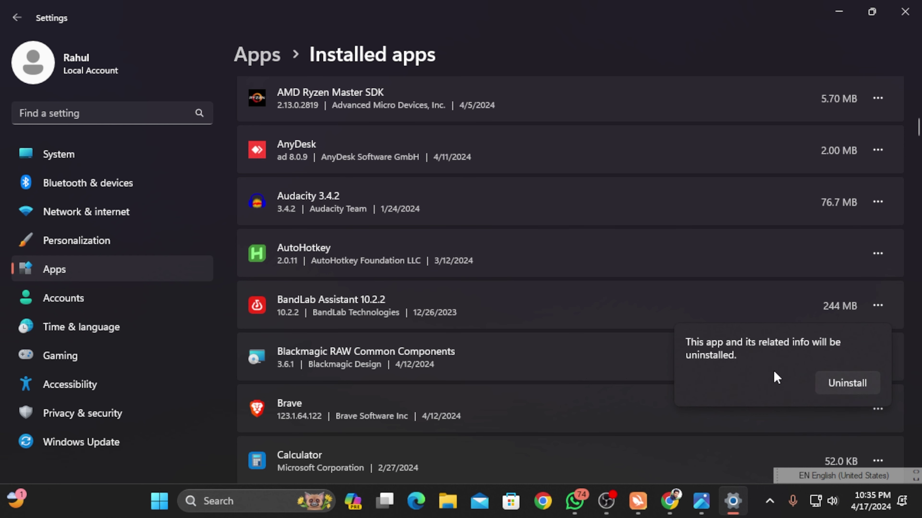
click(871, 384)
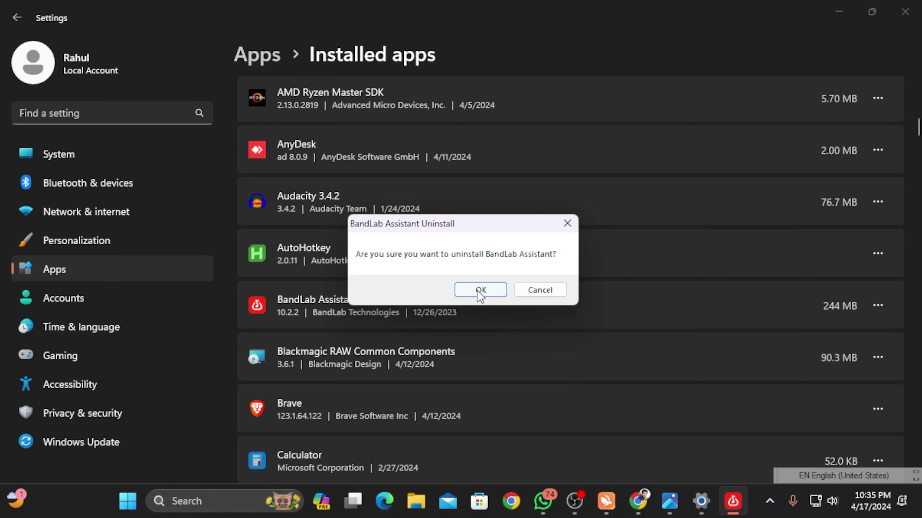
click(475, 290)
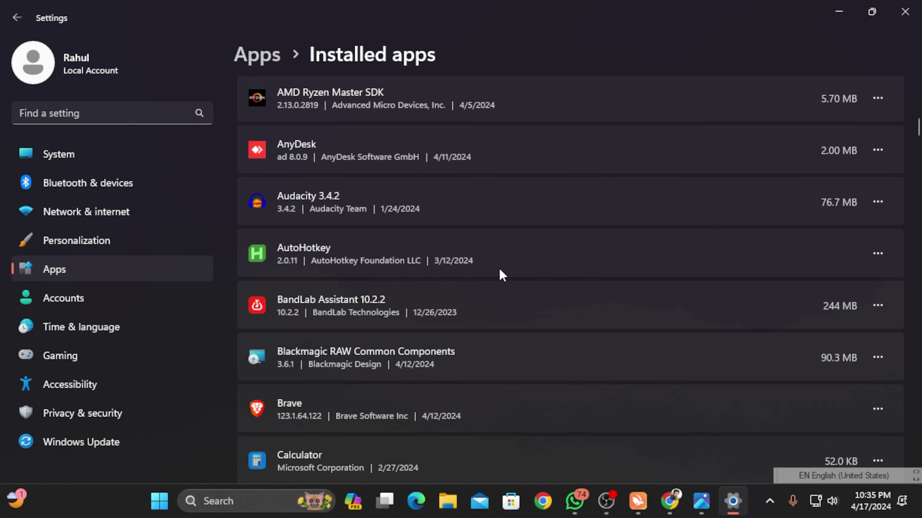
- Look through the remaining installed apps for other unneeded programs, and close the Settings window
scroll(520, 254, down, 2)
scroll(508, 287, down, 2)
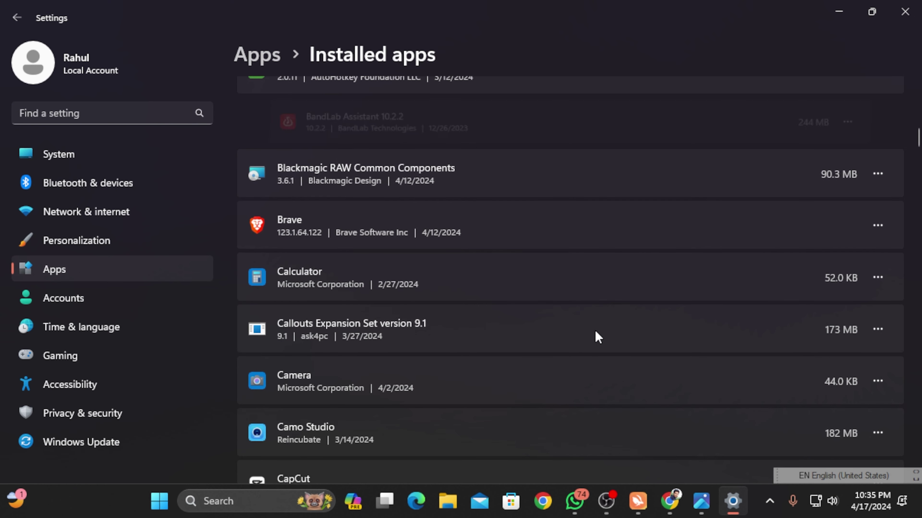
scroll(595, 333, down, 4)
scroll(561, 340, down, 3)
scroll(559, 340, up, 9)
scroll(556, 334, up, 15)
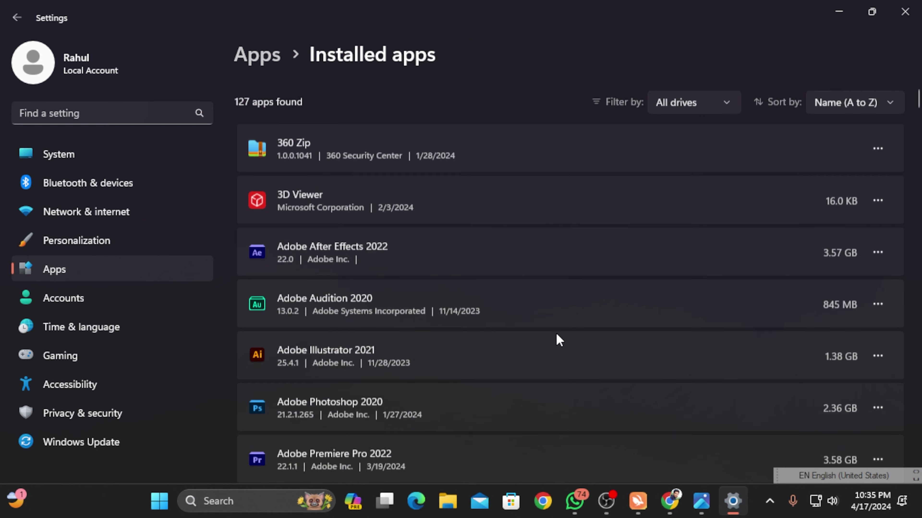
click(905, 11)
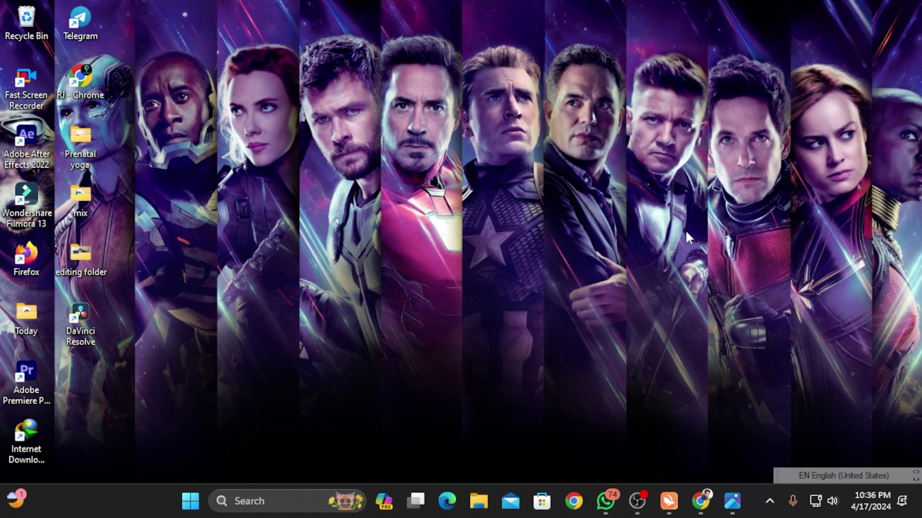
- Launch Disk Cleanup with the cleanmgr command and start scanning drive C: for space to free
key(super+r)
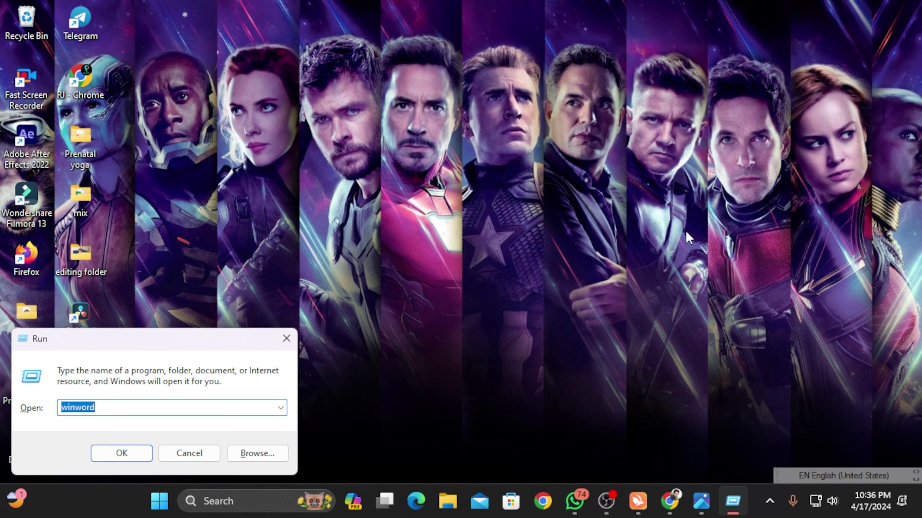
text(c)
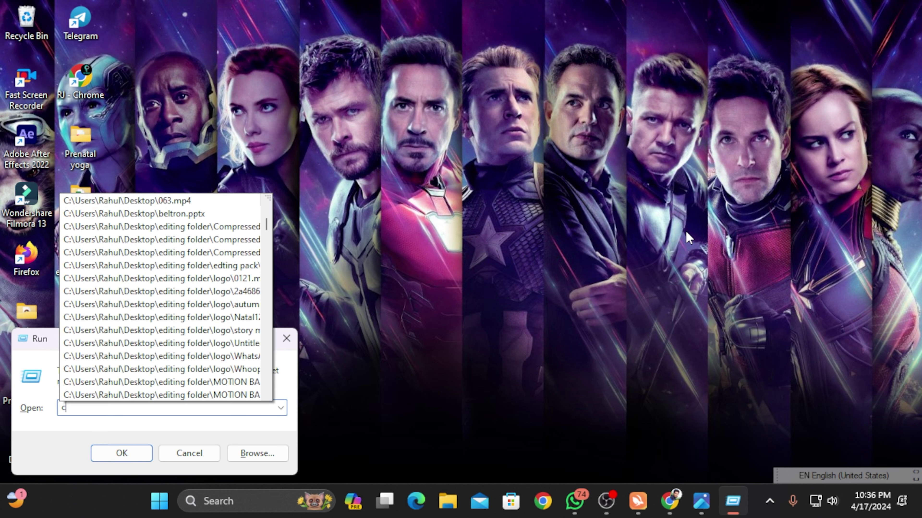
text(leanmgr)
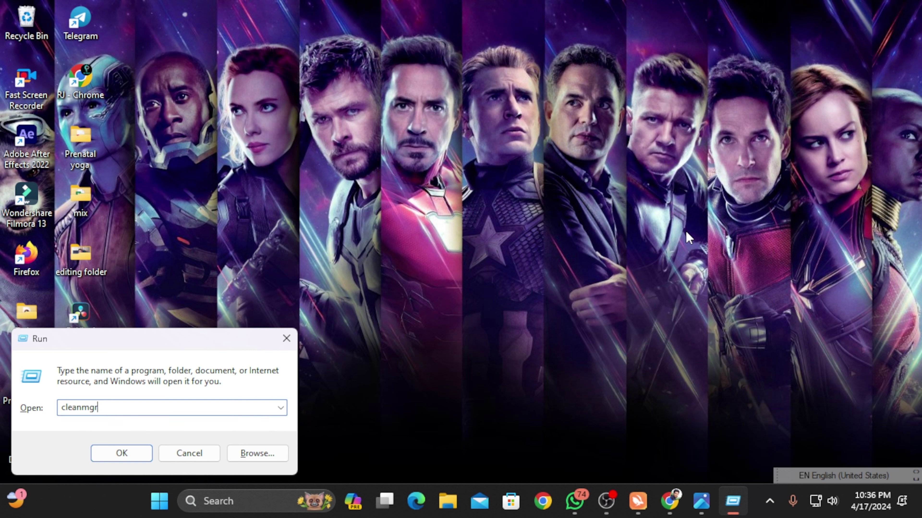
click(152, 452)
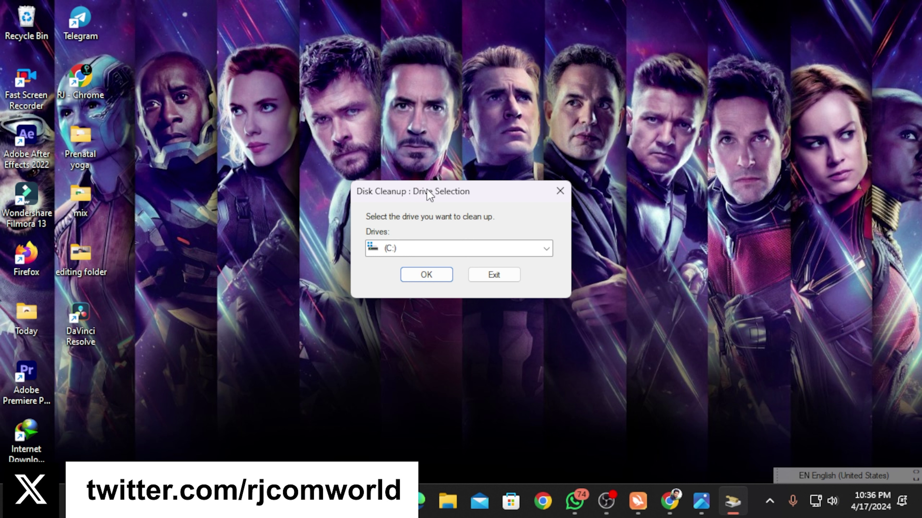
drag(427, 190, 435, 178)
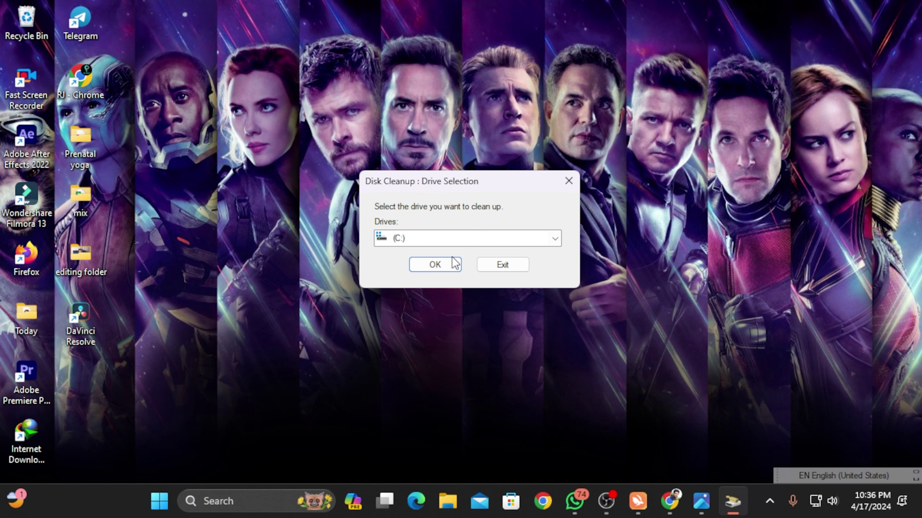
click(440, 269)
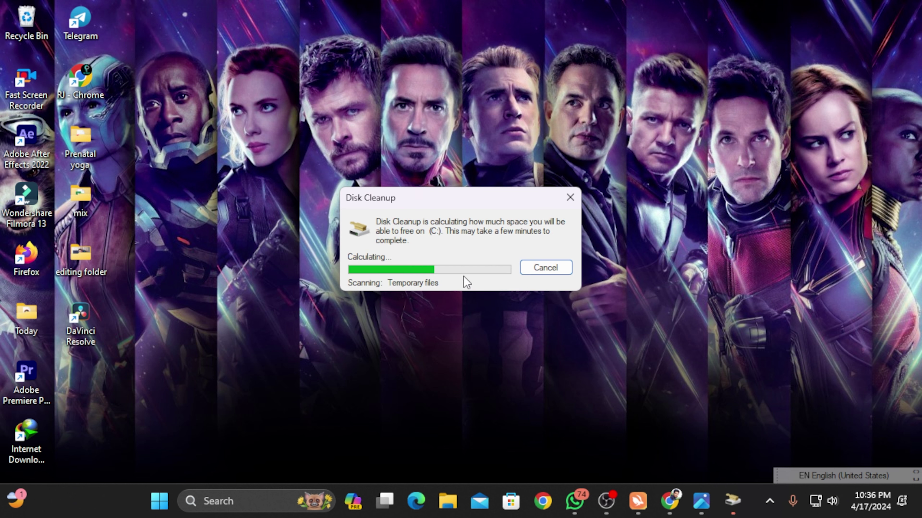